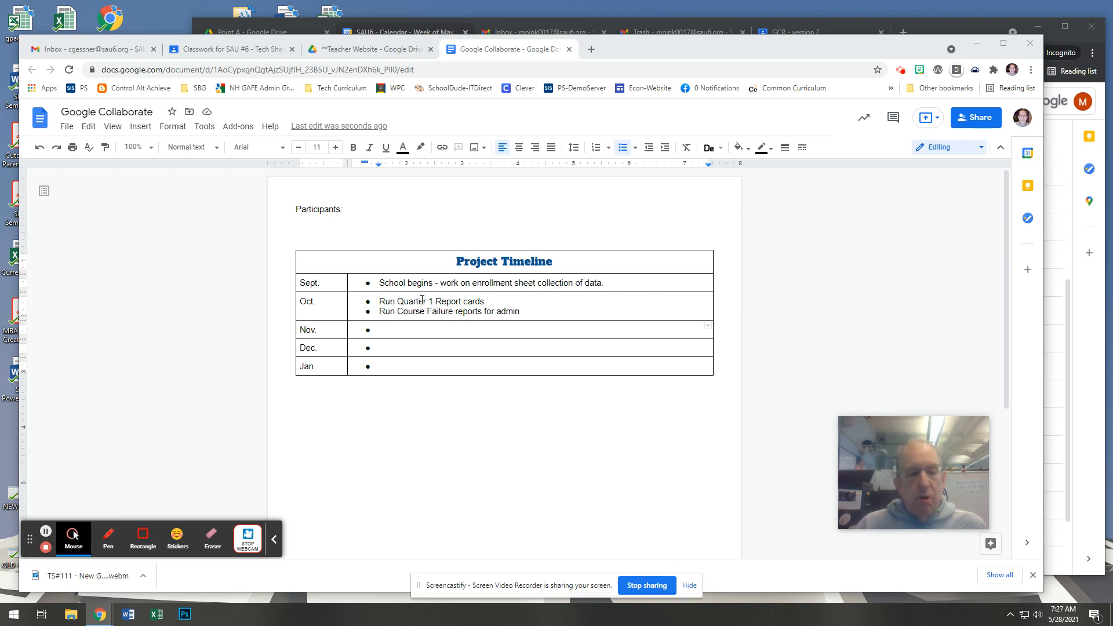
click(363, 210)
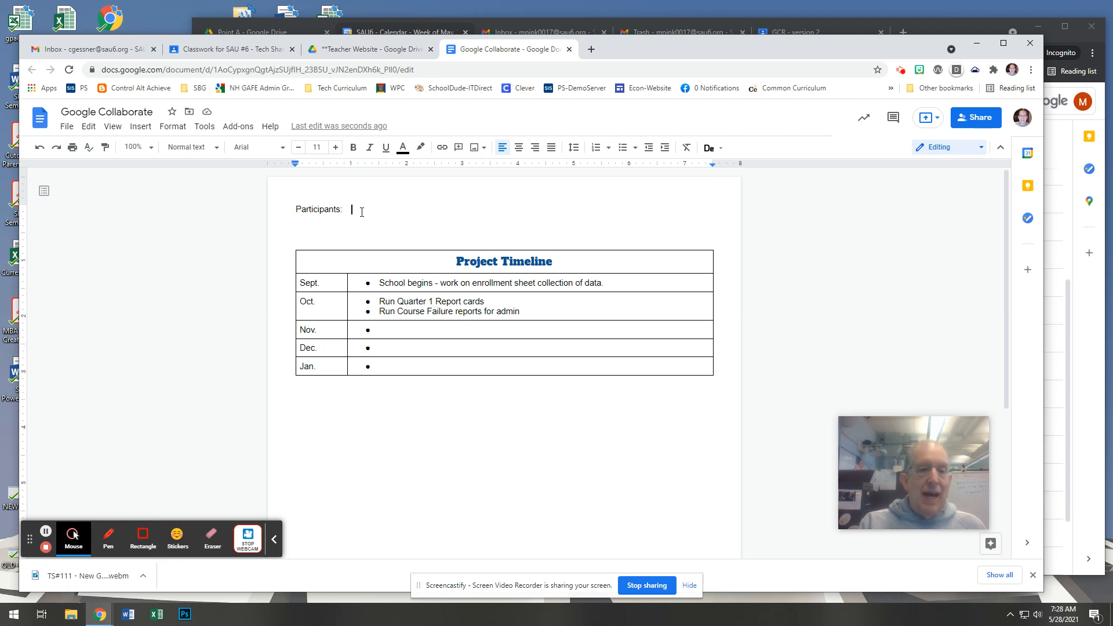
text(@)
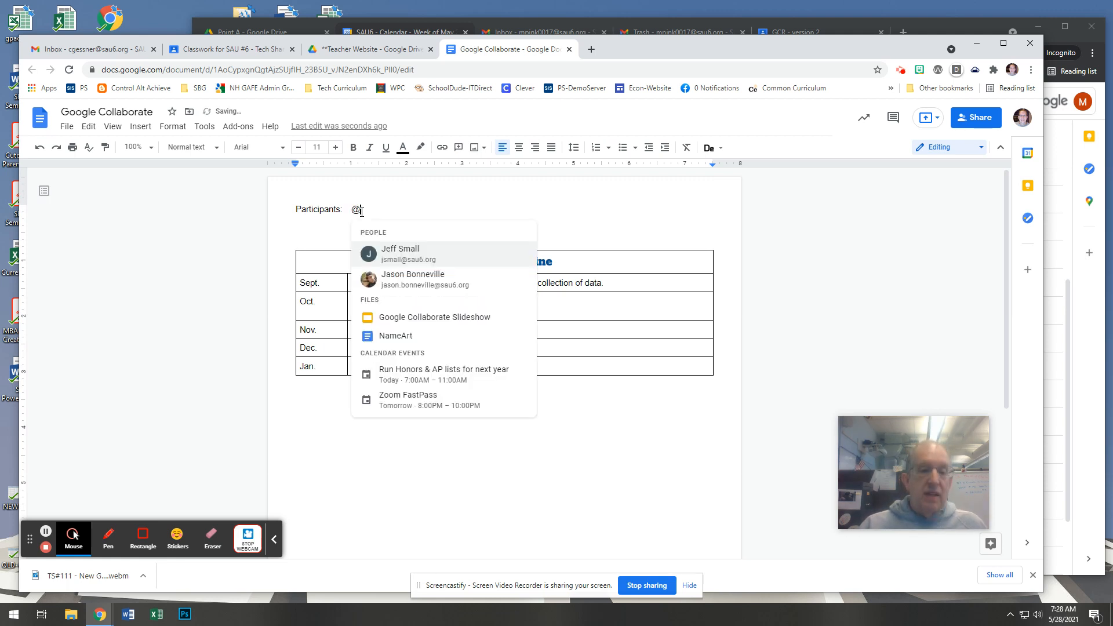
text(mindy)
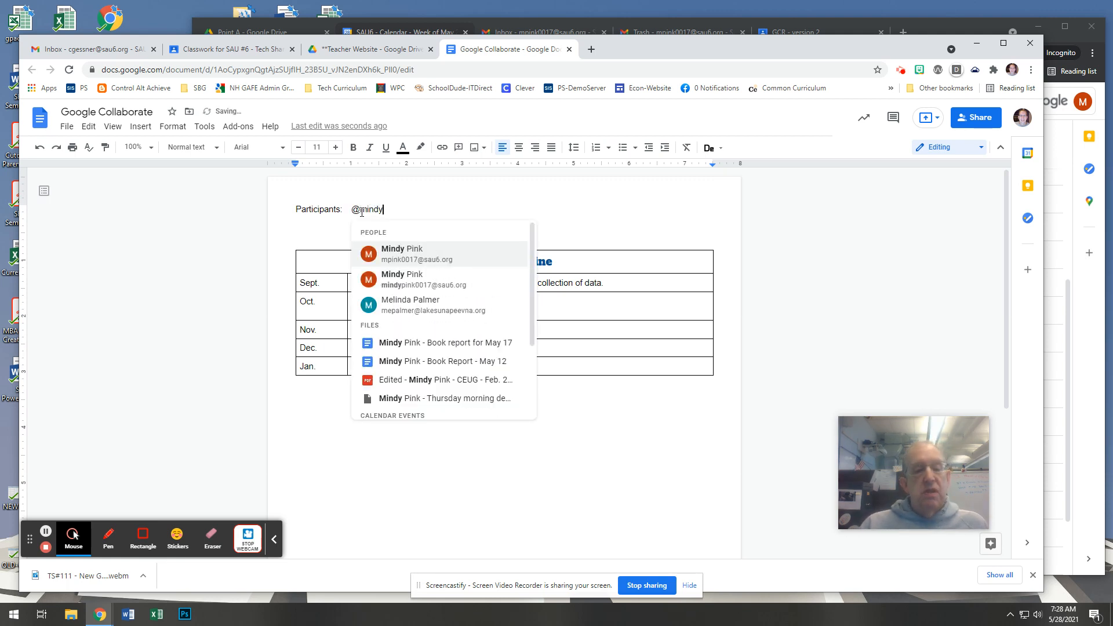
click(388, 254)
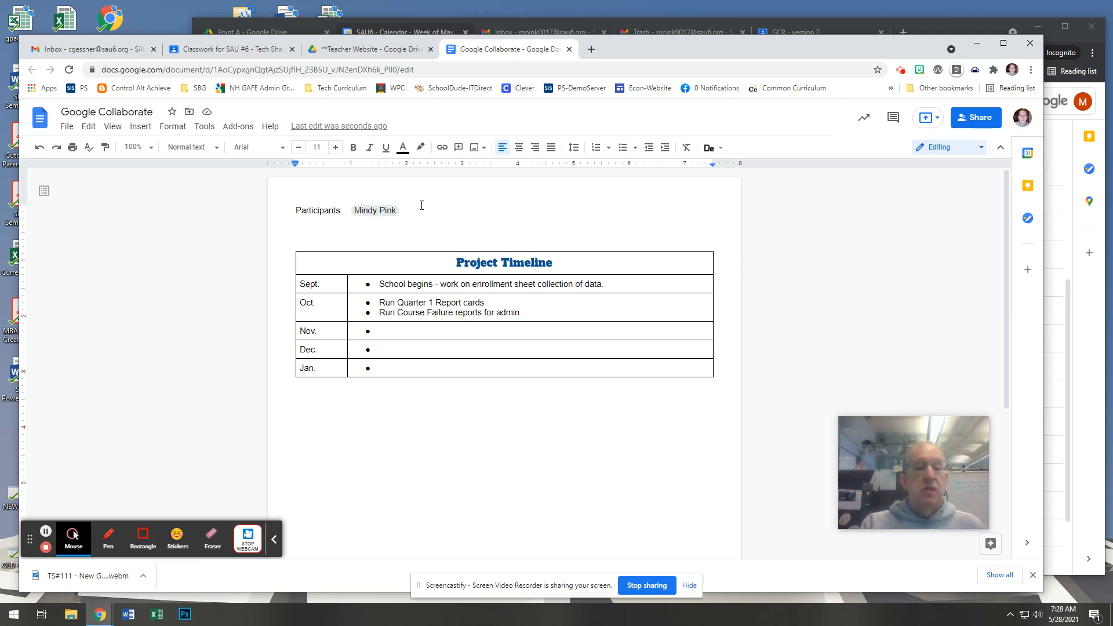
text(@jason)
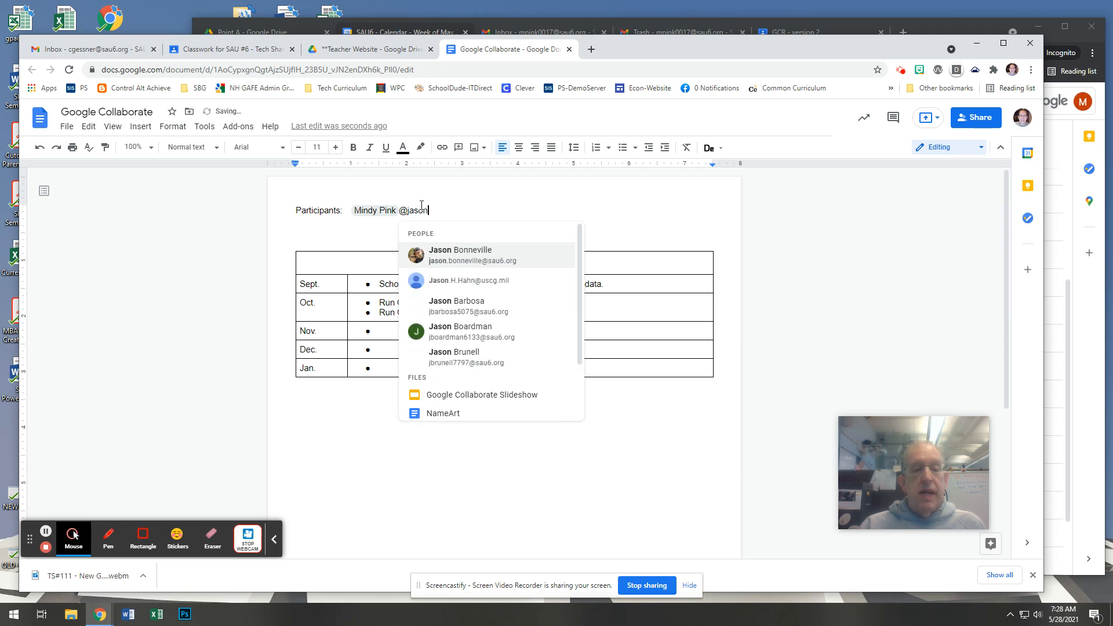
click(472, 255)
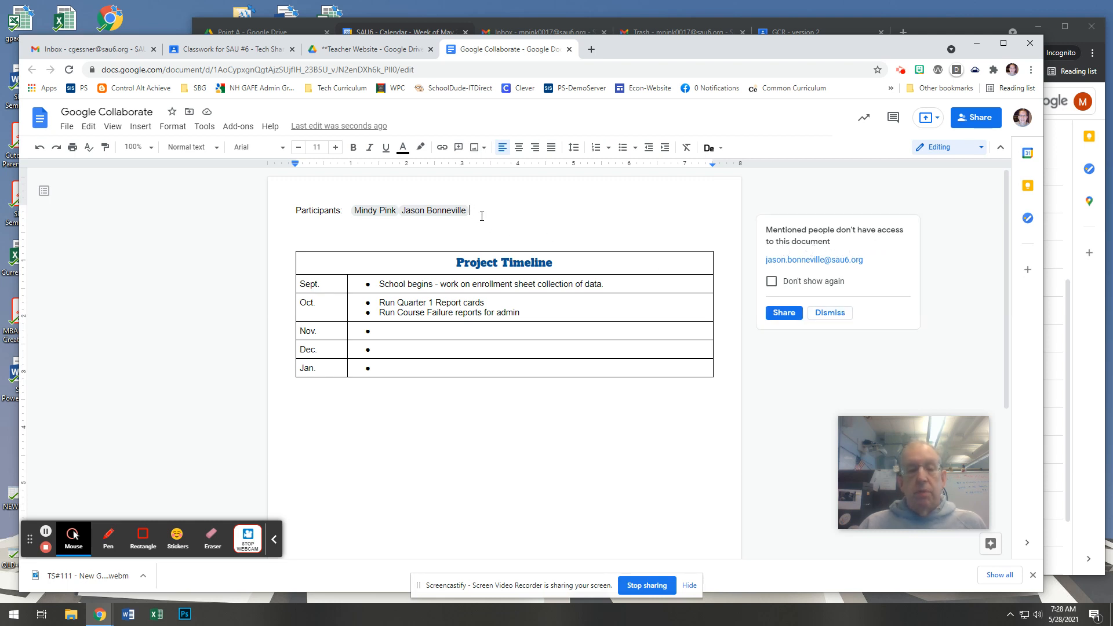
key(BackSpace)
key(BackSpace)
key(BackSpace)
key(BackSpace)
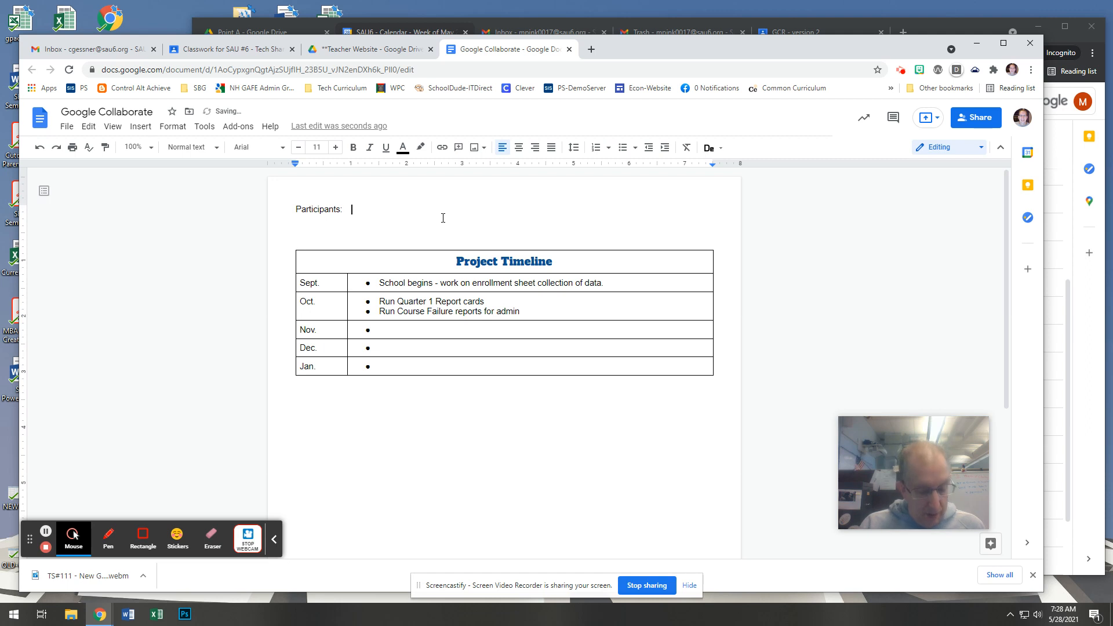
Insert a people mention of the first participant, using the top suggested contact, after the "Participants:" label
text(@mindy)
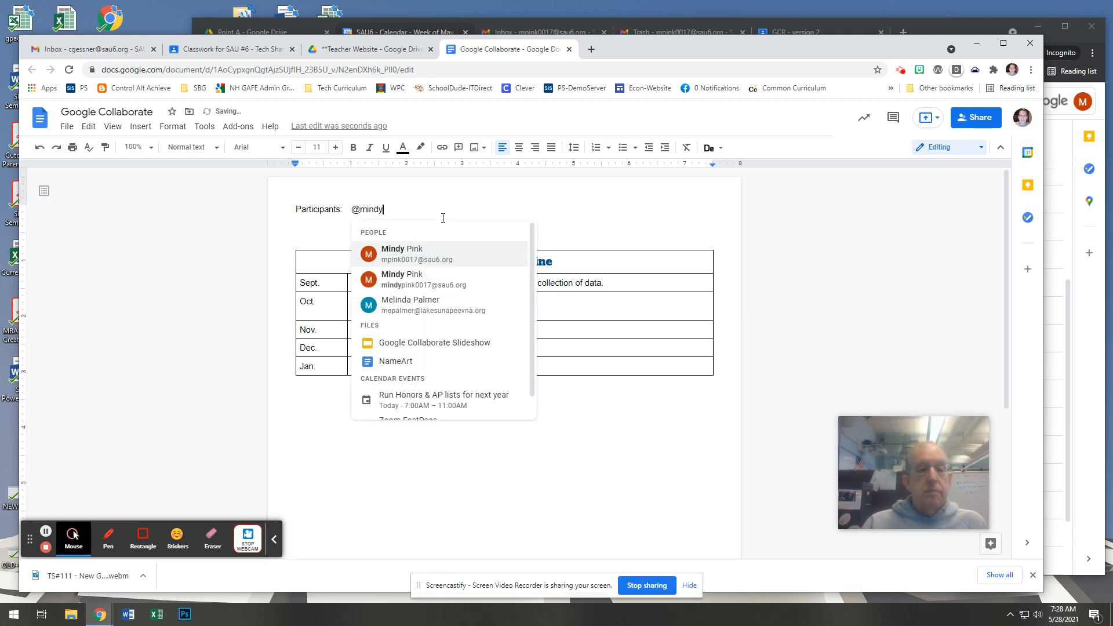
click(397, 255)
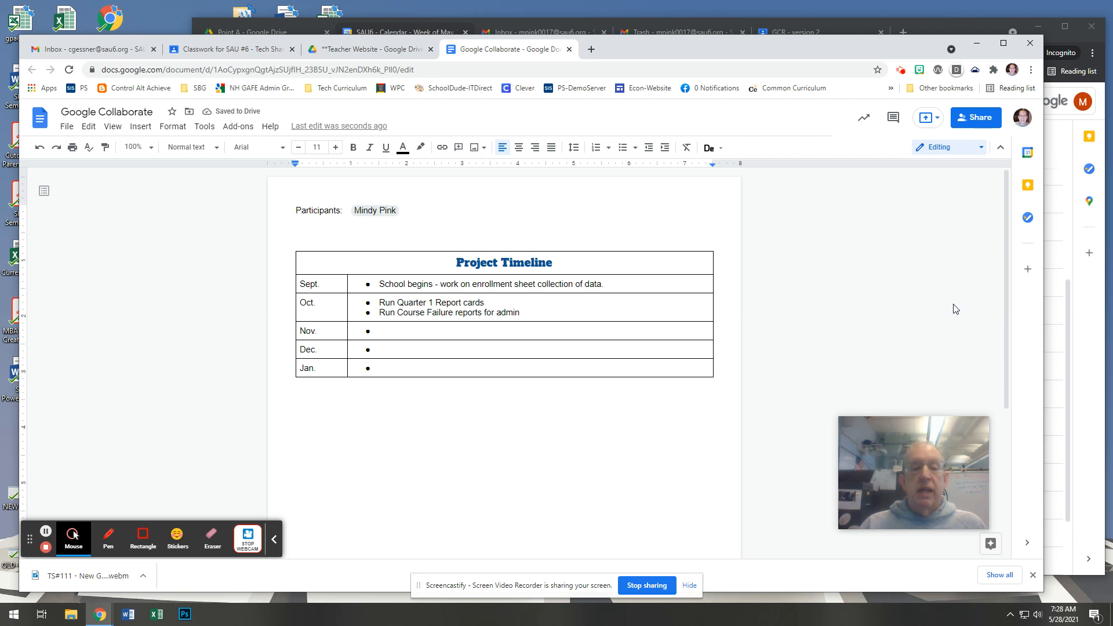
Try mentioning a second participant beside the first, dismiss the offer to share the document, and remove that mention
text(@jason)
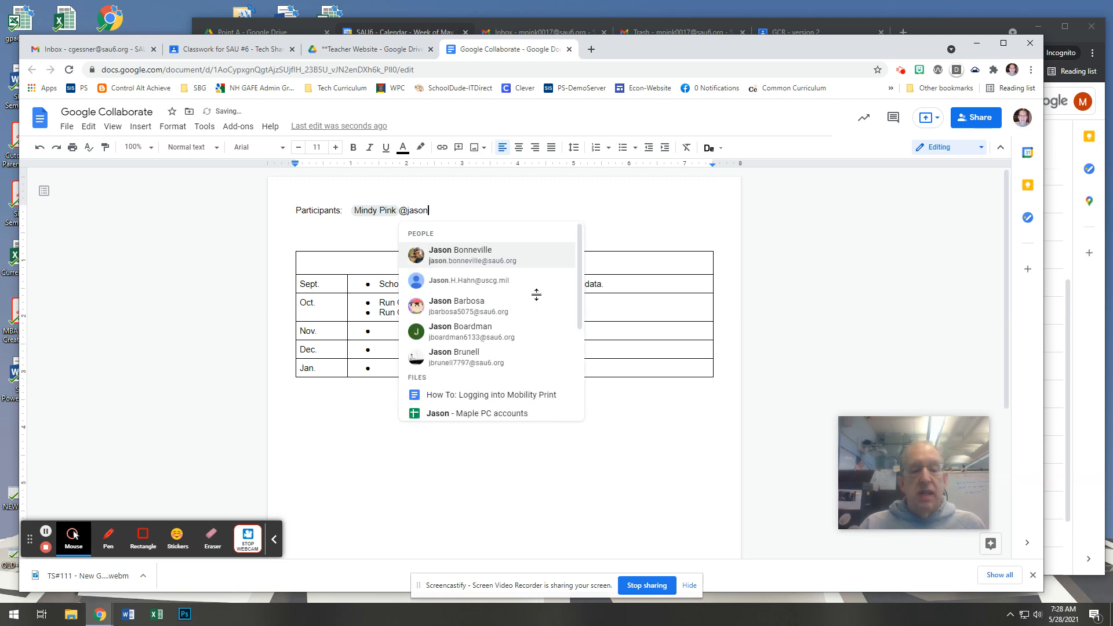
click(443, 249)
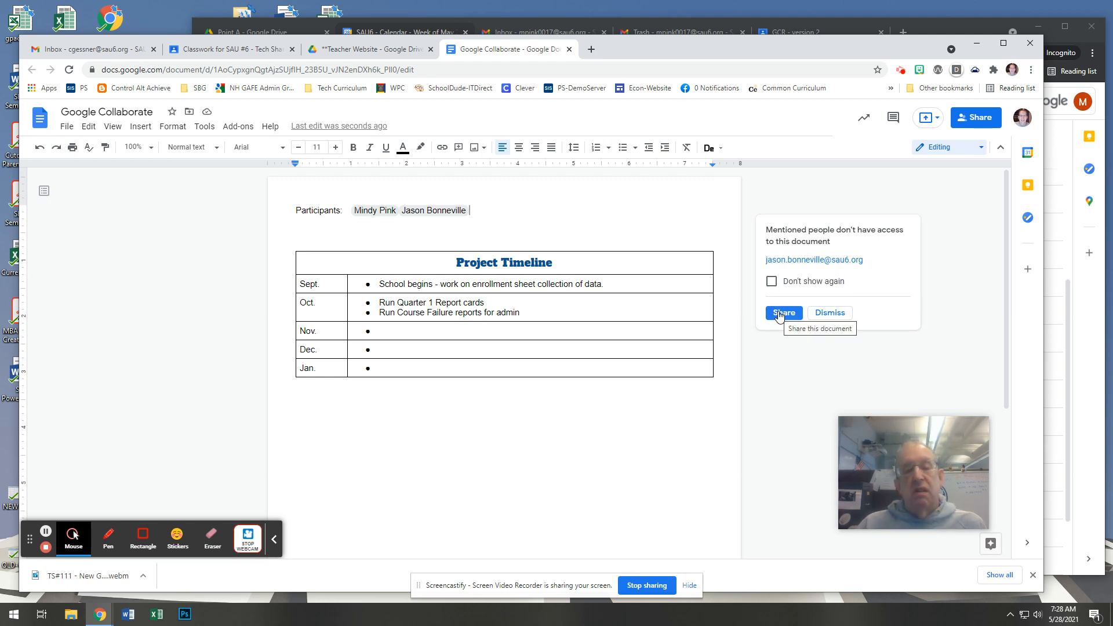
click(824, 316)
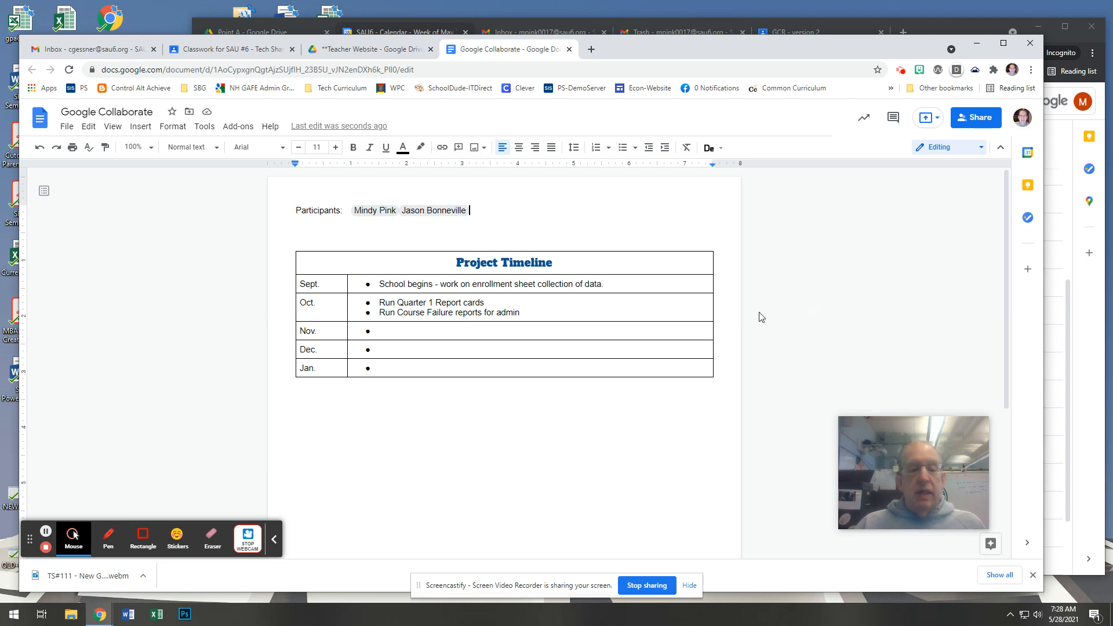
key(BackSpace)
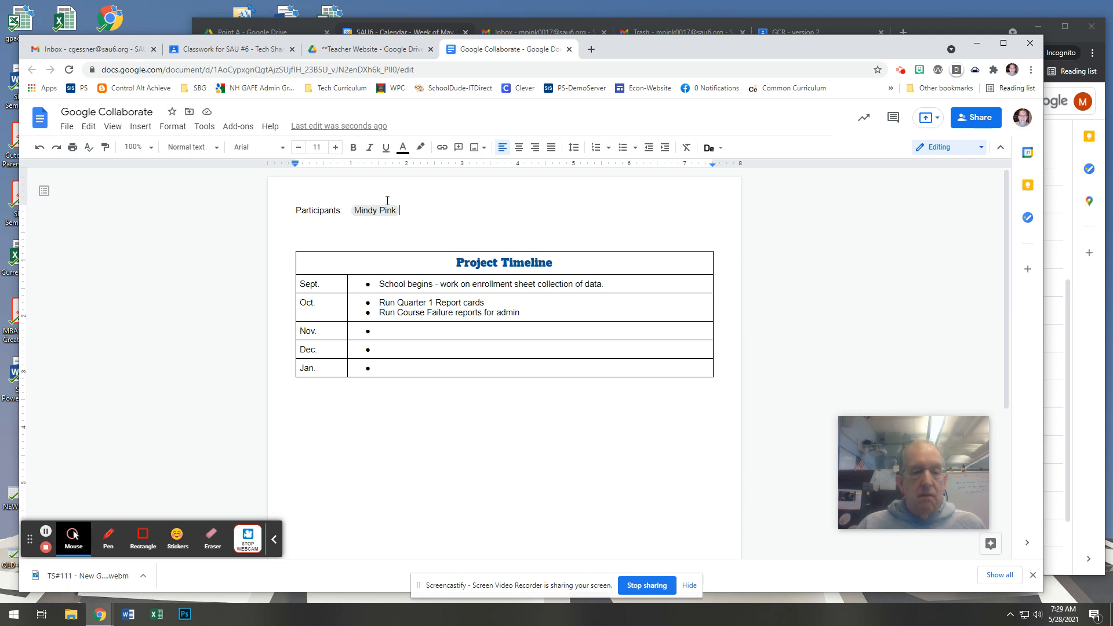
Start an e-mail from the mentioned participant's contact card with the subject "Please review Project Timeline"
mouse_move(374, 213)
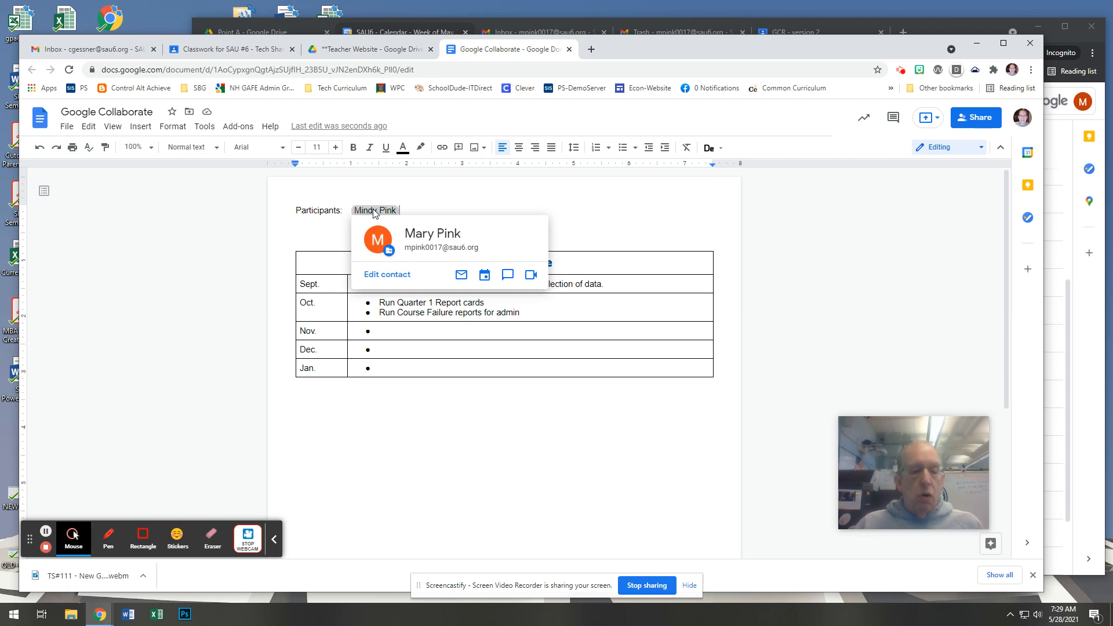
click(461, 275)
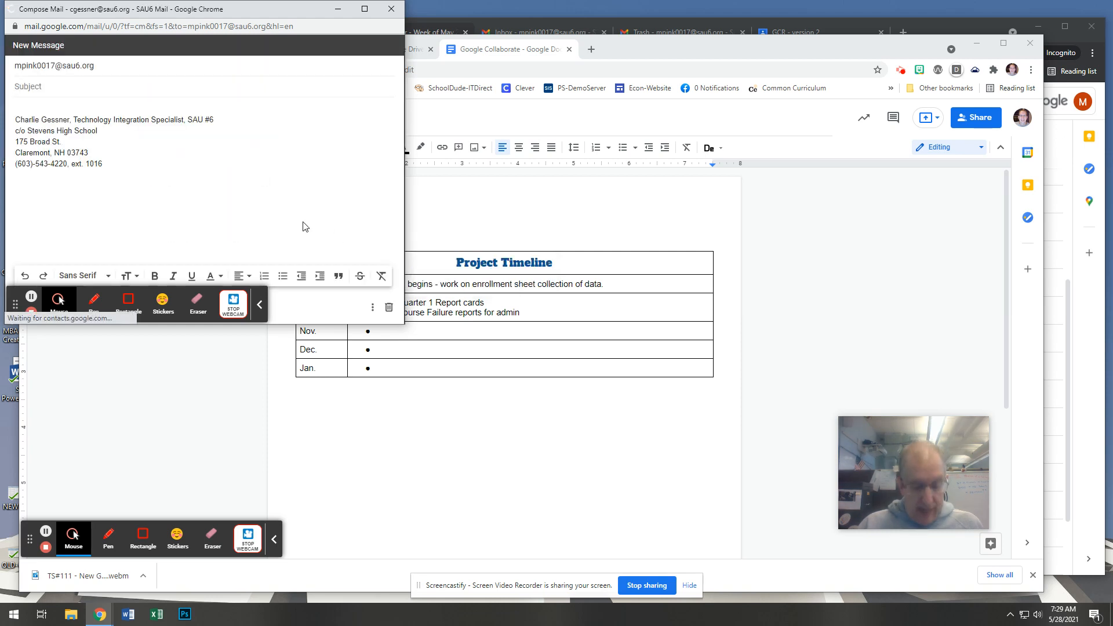
text(Please)
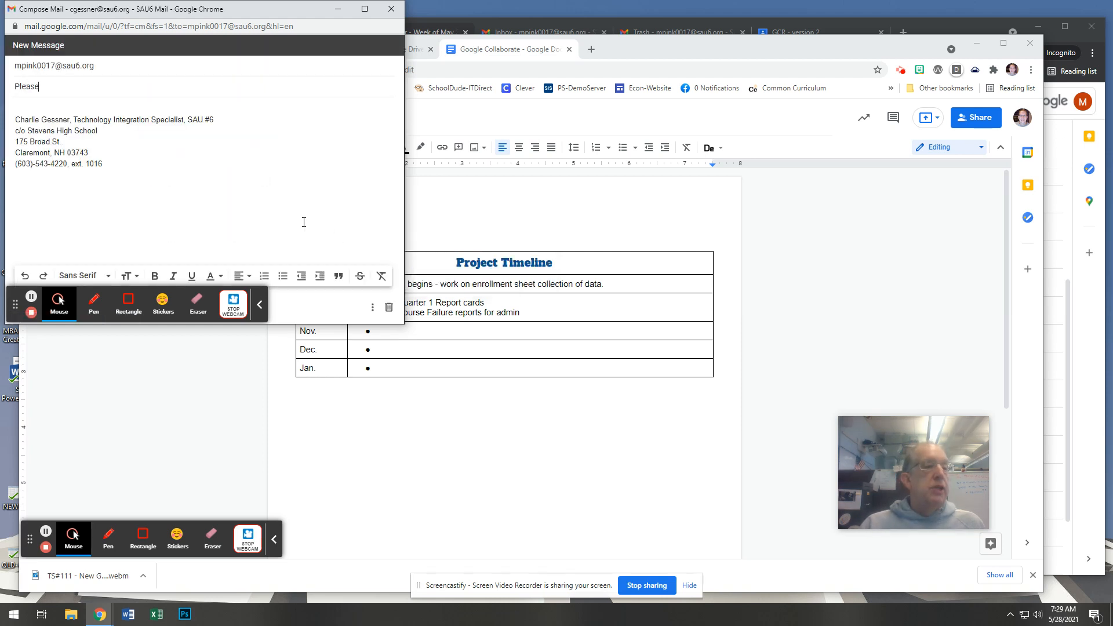
text( review Projec)
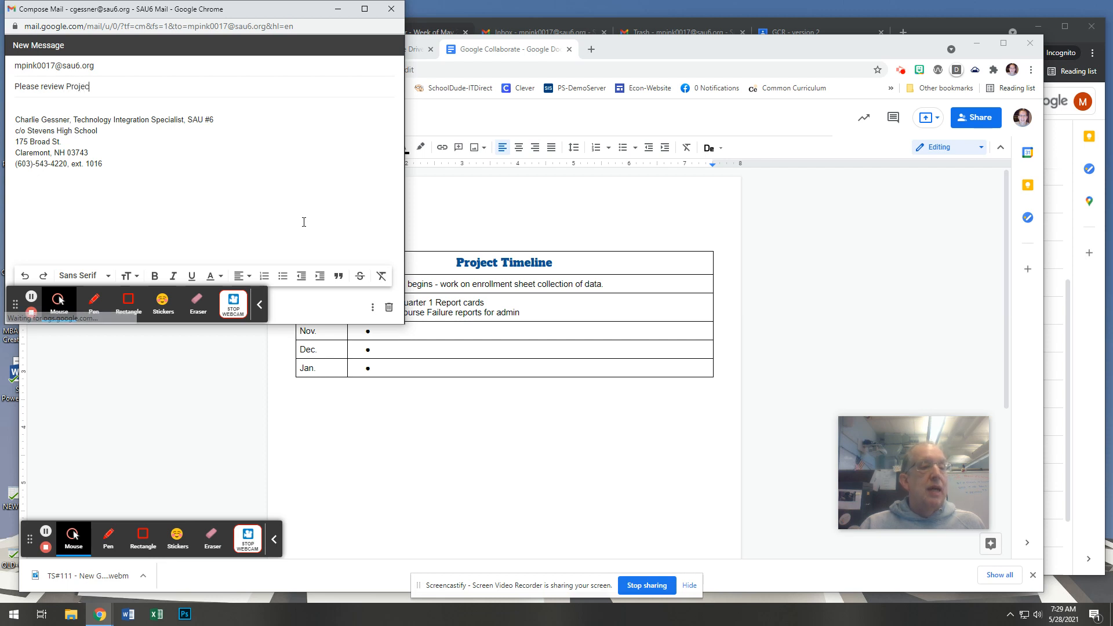
text(t Timeline)
key(Tab)
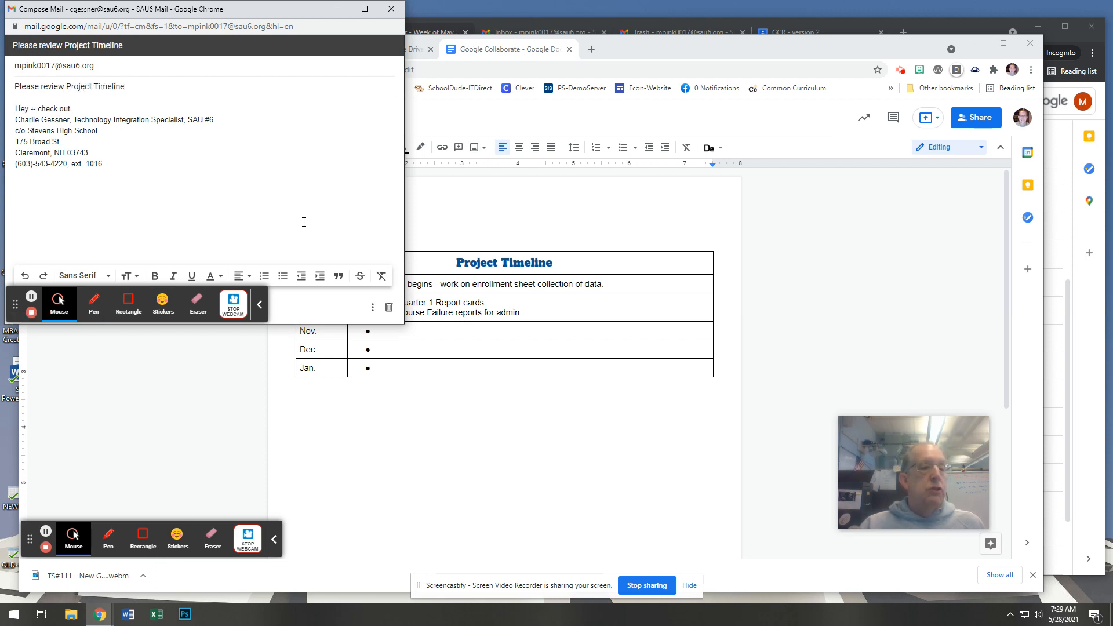
Write the message body "Hey -- check out the timeline and review all months and please insert what we need to do."
text(Hey -- check out the timeline and review all months and please inser)
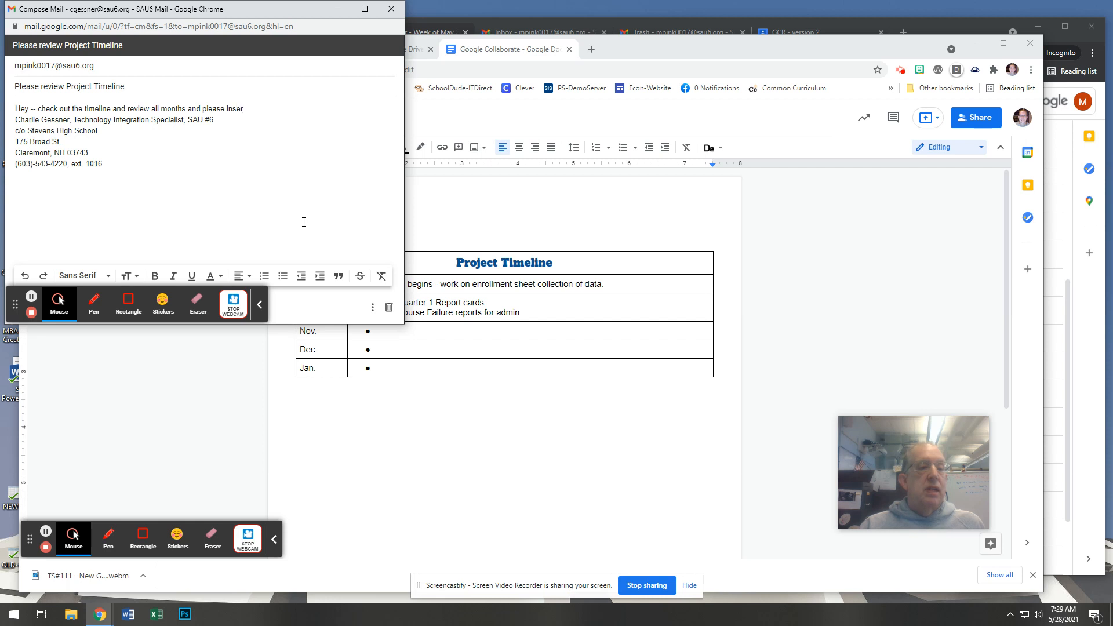
text(t what we need to)
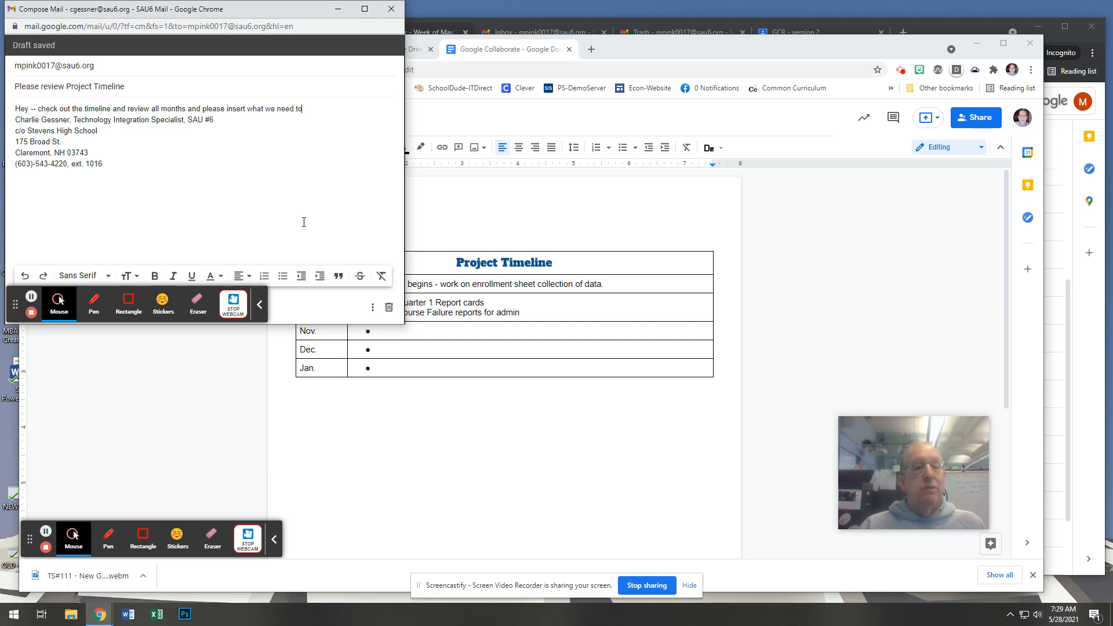
text( do.)
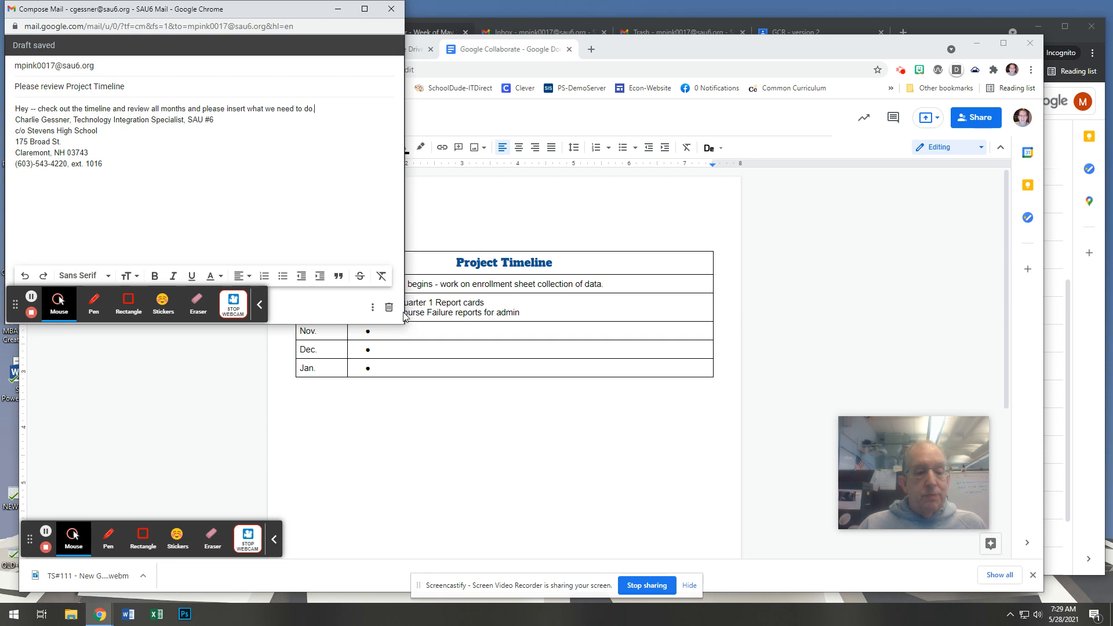
Enlarge the compose window and send the project timeline e-mail, closing the window once done
drag(406, 312, 698, 353)
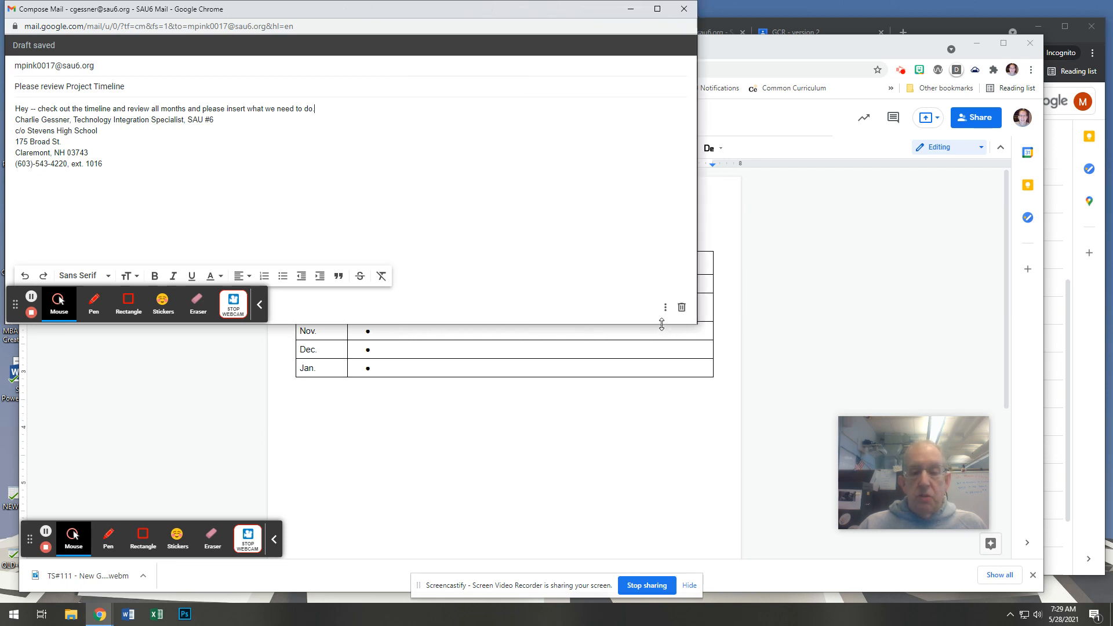
drag(650, 326, 652, 499)
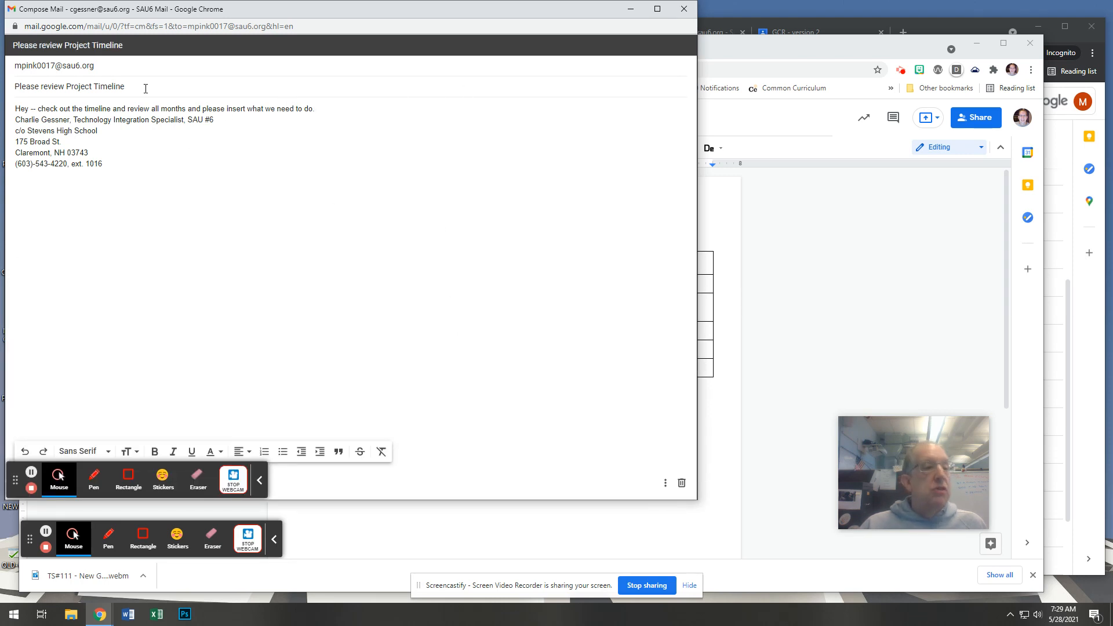
click(109, 243)
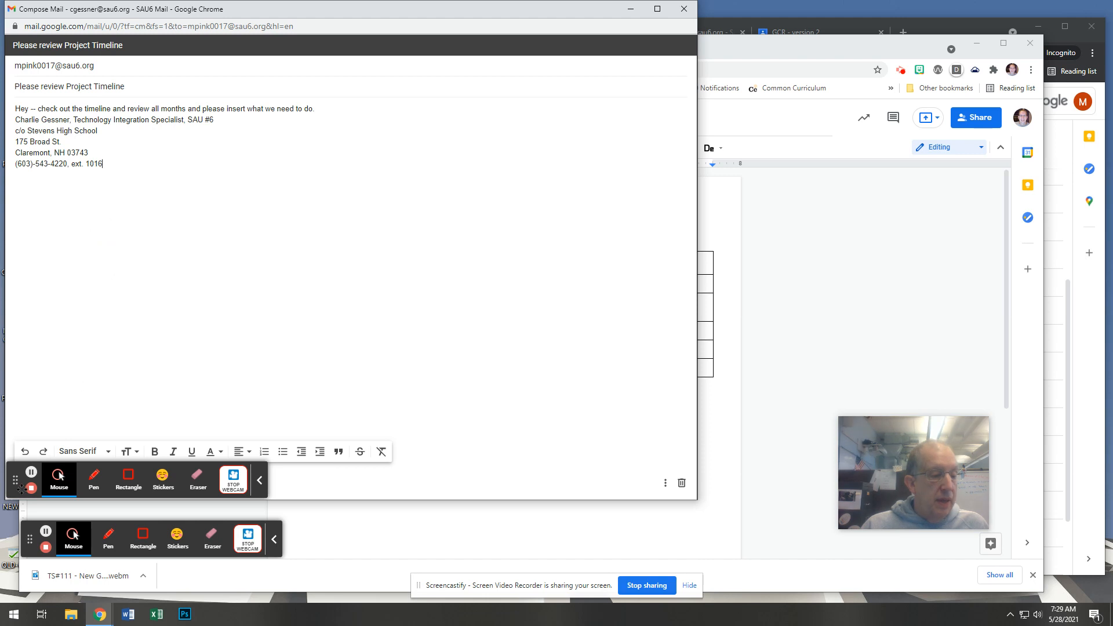
drag(16, 480, 91, 334)
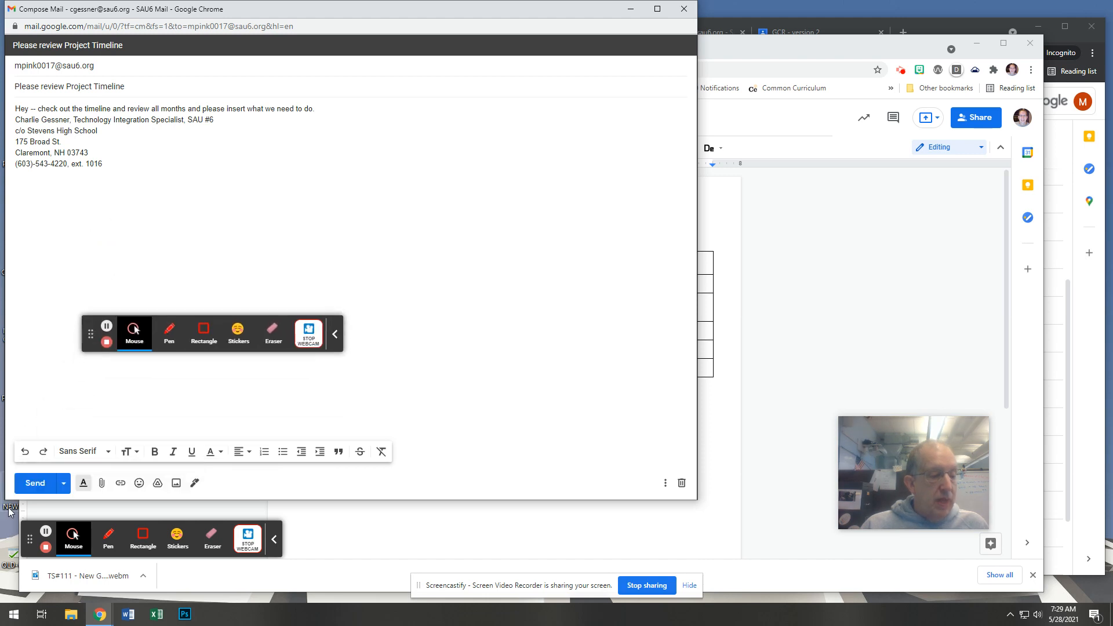
click(35, 484)
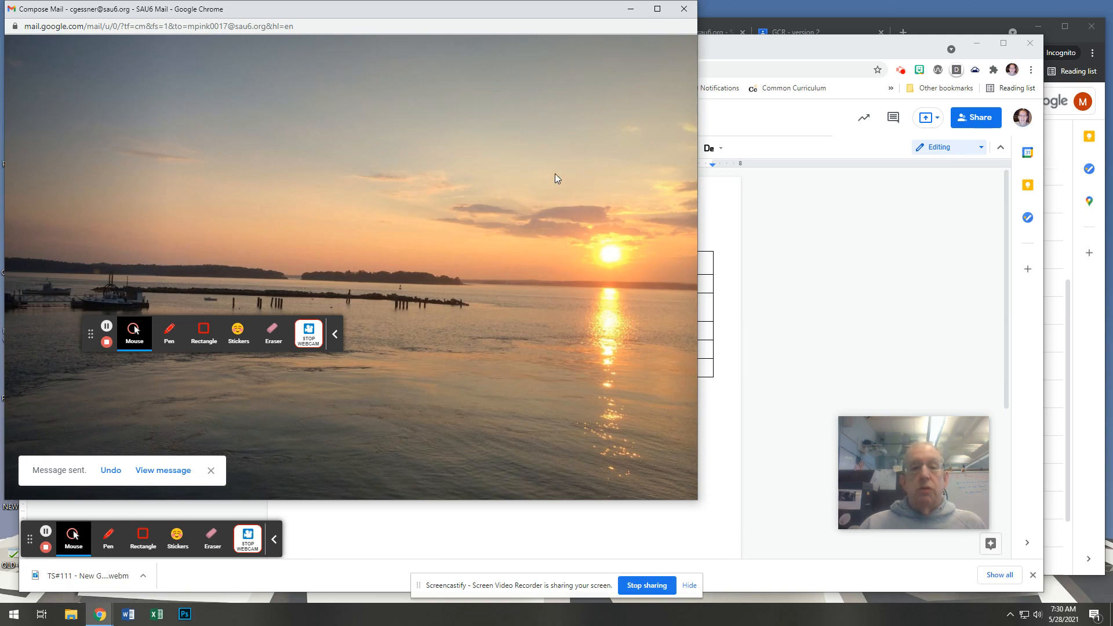
click(684, 8)
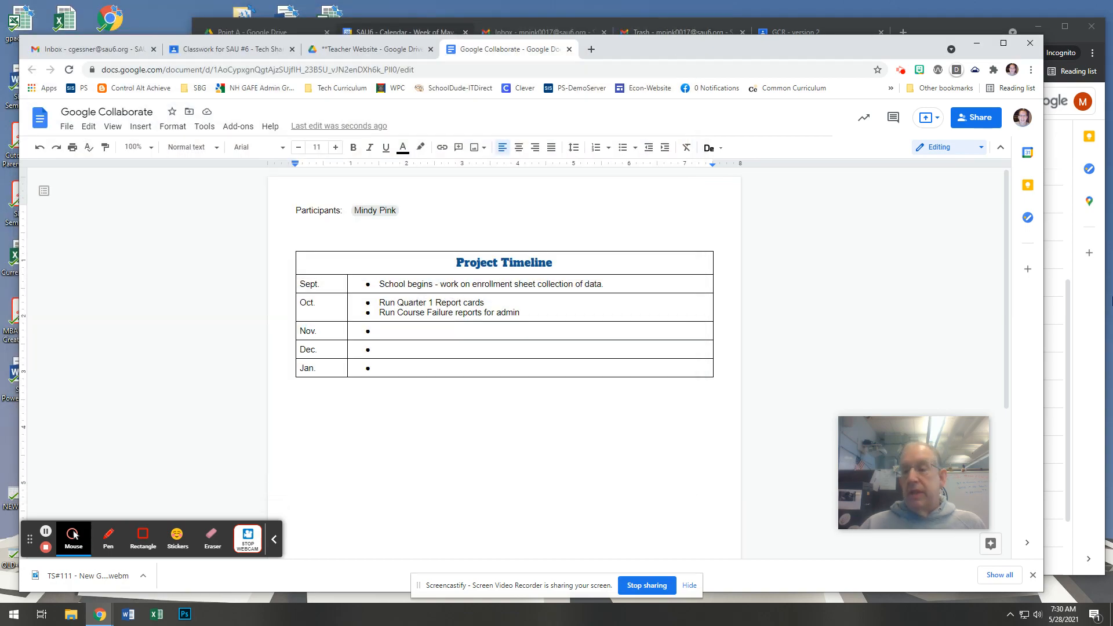
Switch to the recipient's Gmail inbox in the incognito window and open the "Please review Project Timeline" message
click(1092, 308)
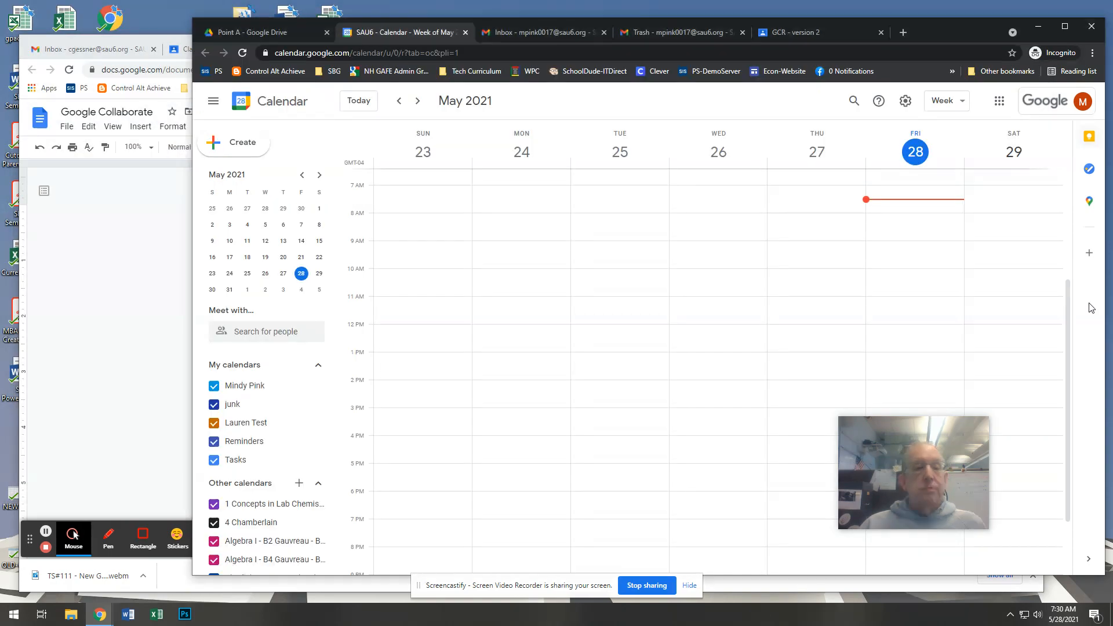
click(523, 36)
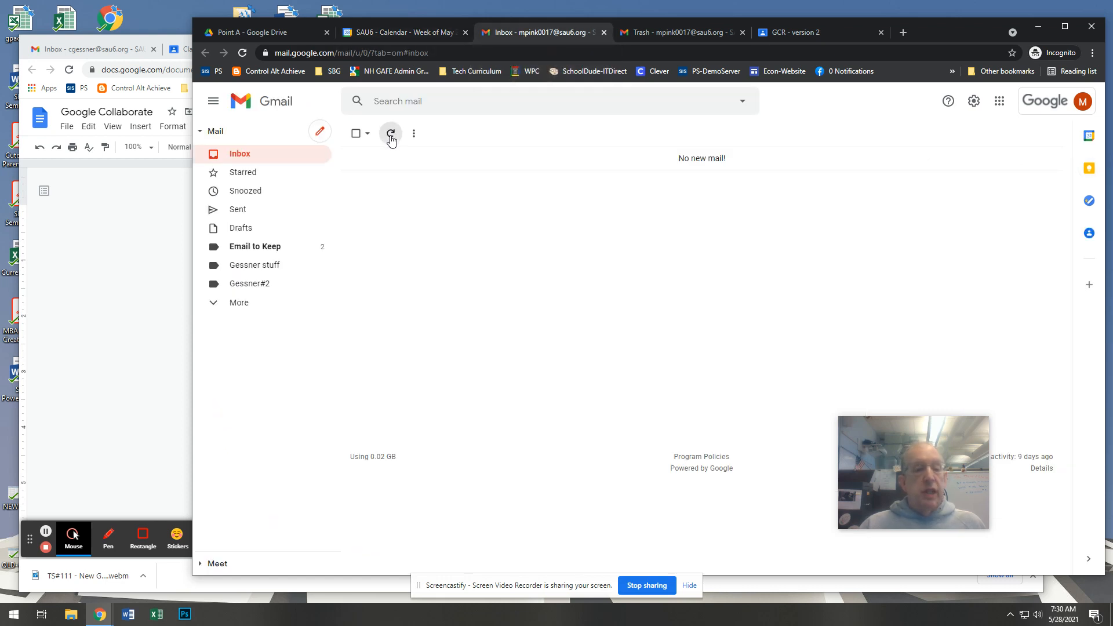
click(249, 172)
click(244, 156)
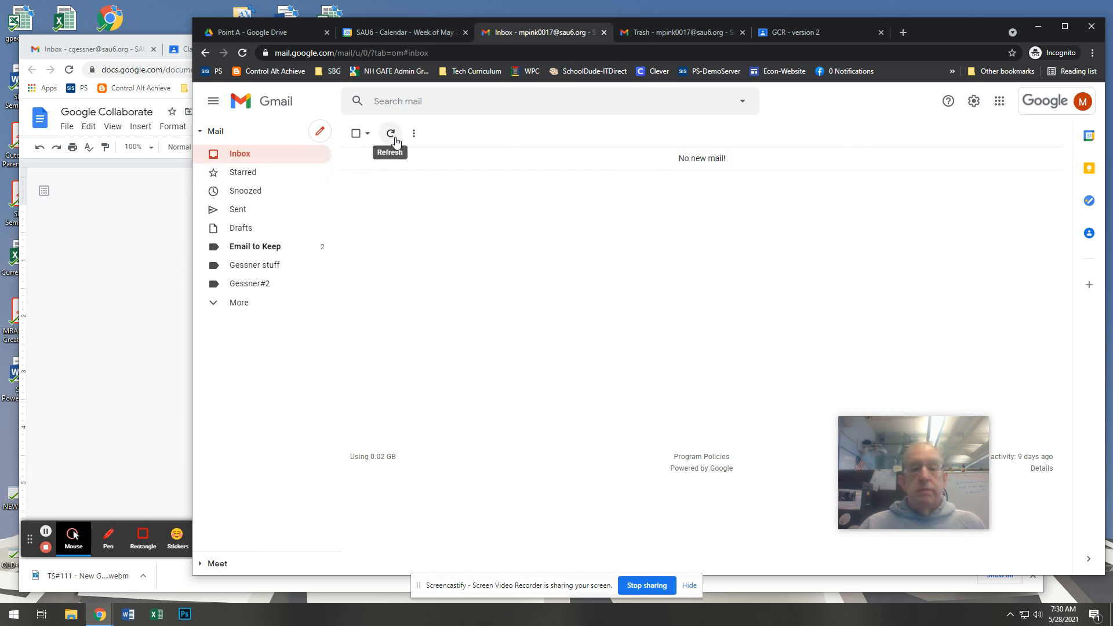
click(255, 173)
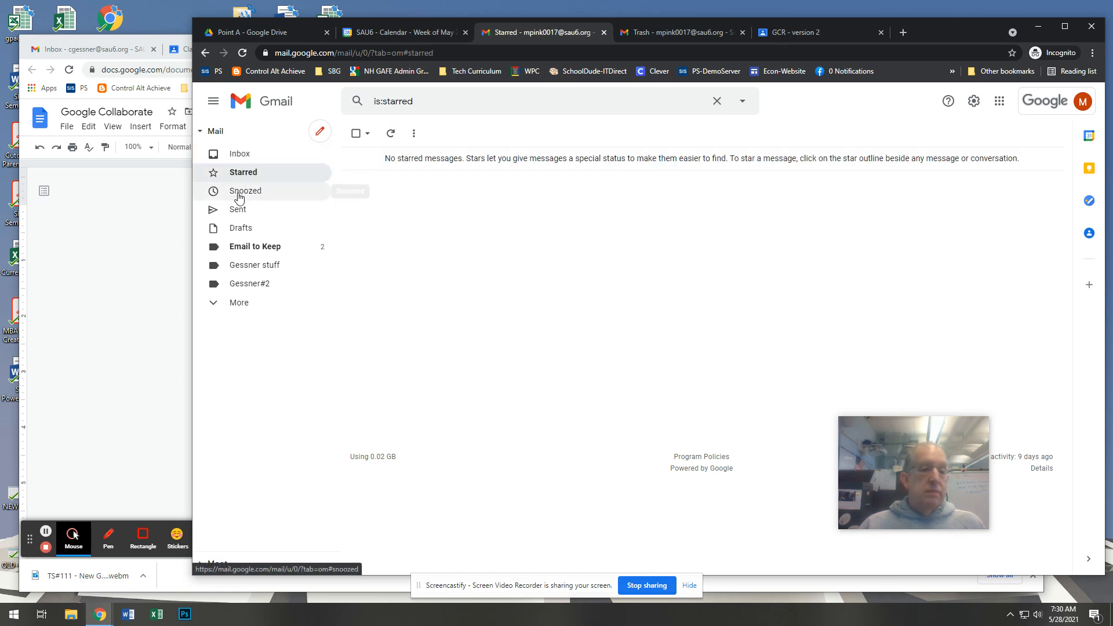
click(246, 156)
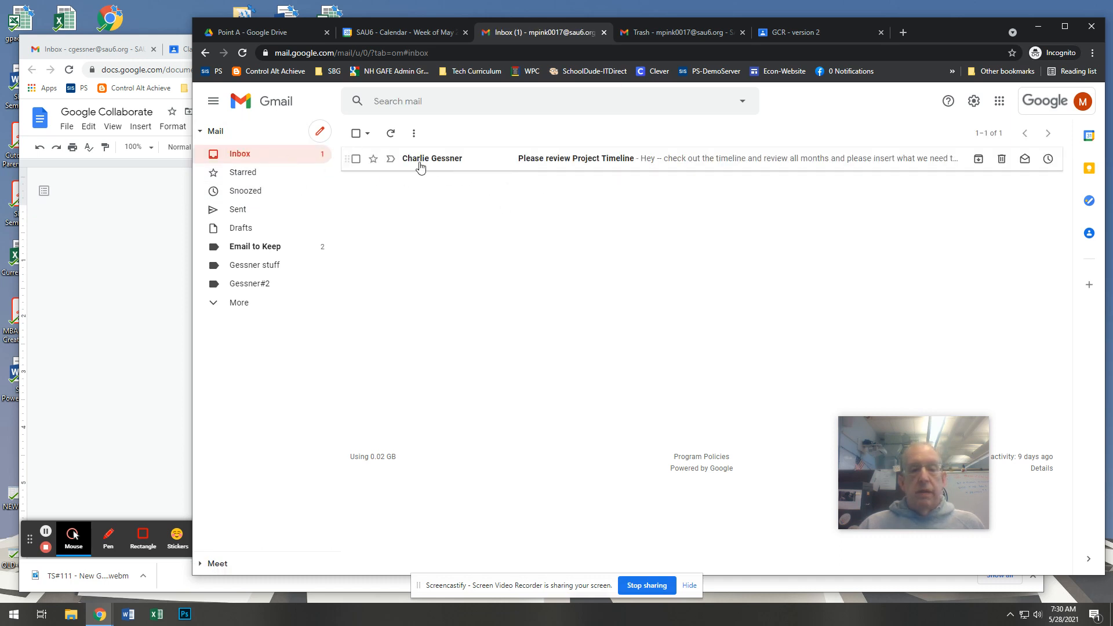
click(586, 163)
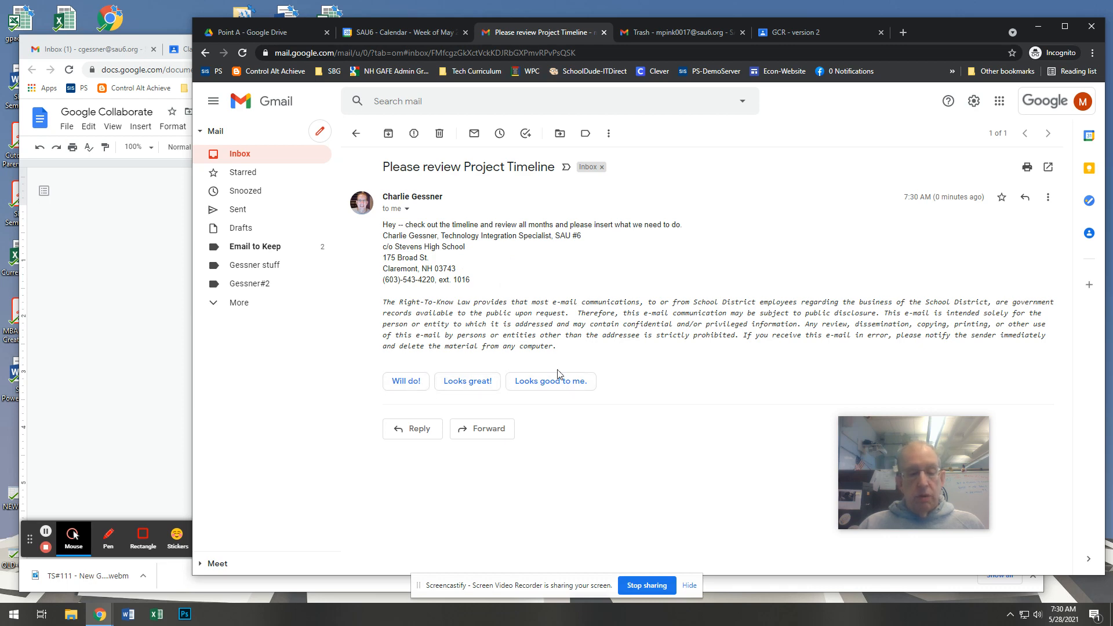
Return to the Google Collaborate document and start a calendar event titled "Project Timeline discussion" from the mentioned participant's contact card
click(167, 247)
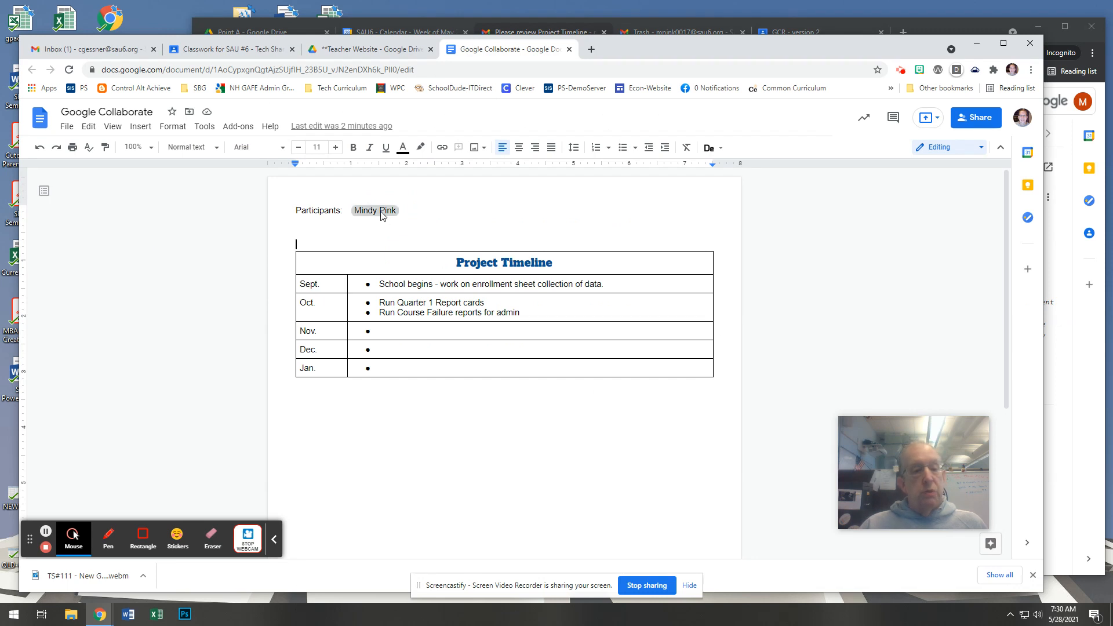
mouse_move(380, 214)
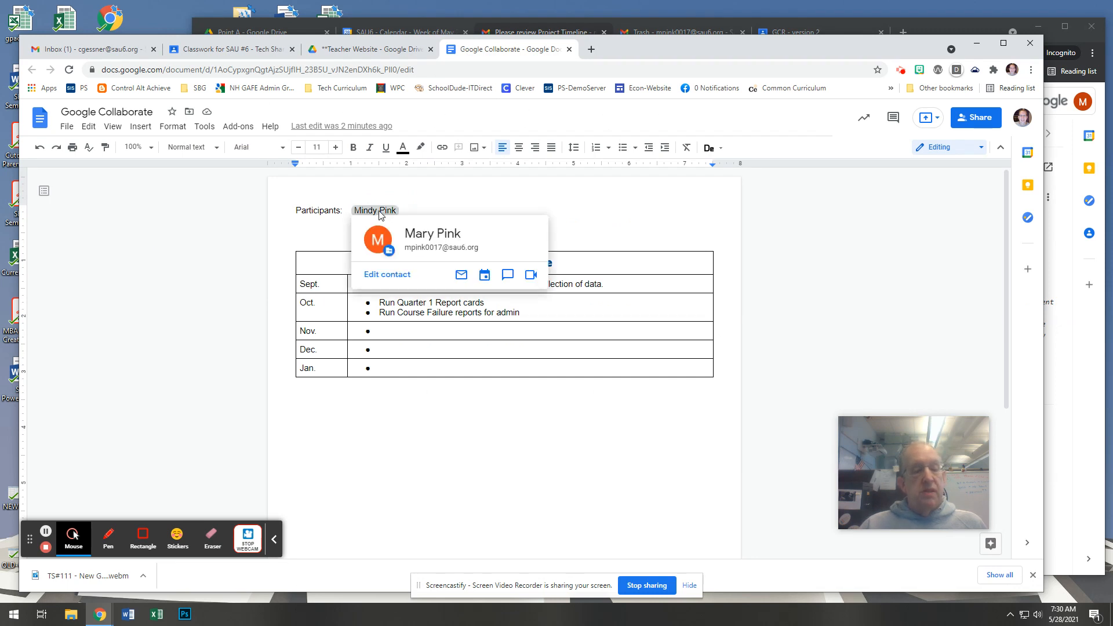
click(485, 276)
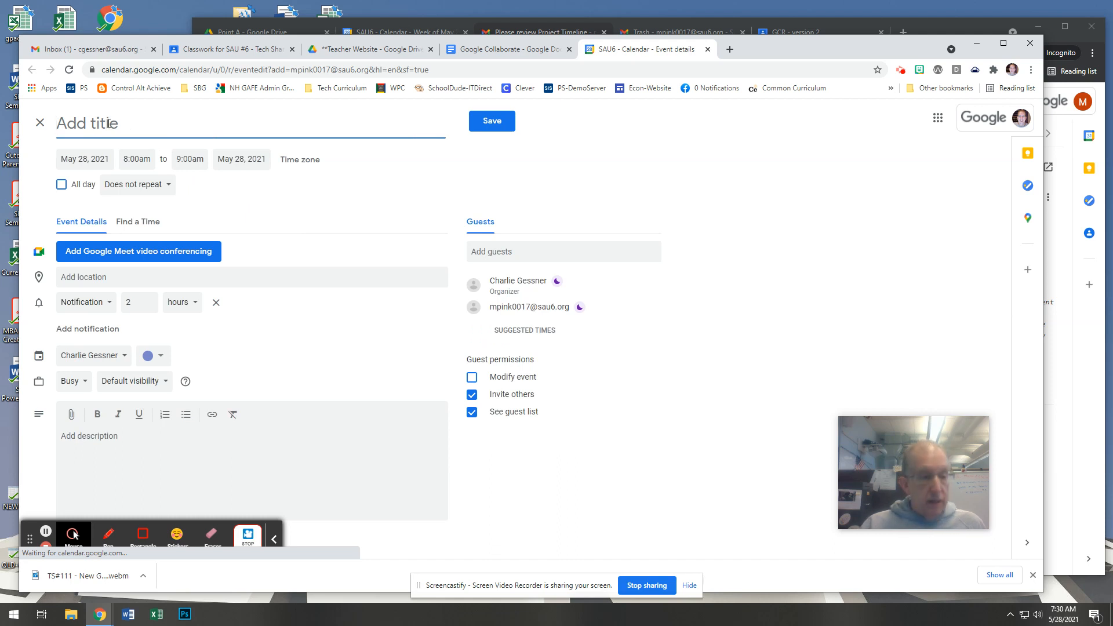
text(ProjectTim)
text(eline)
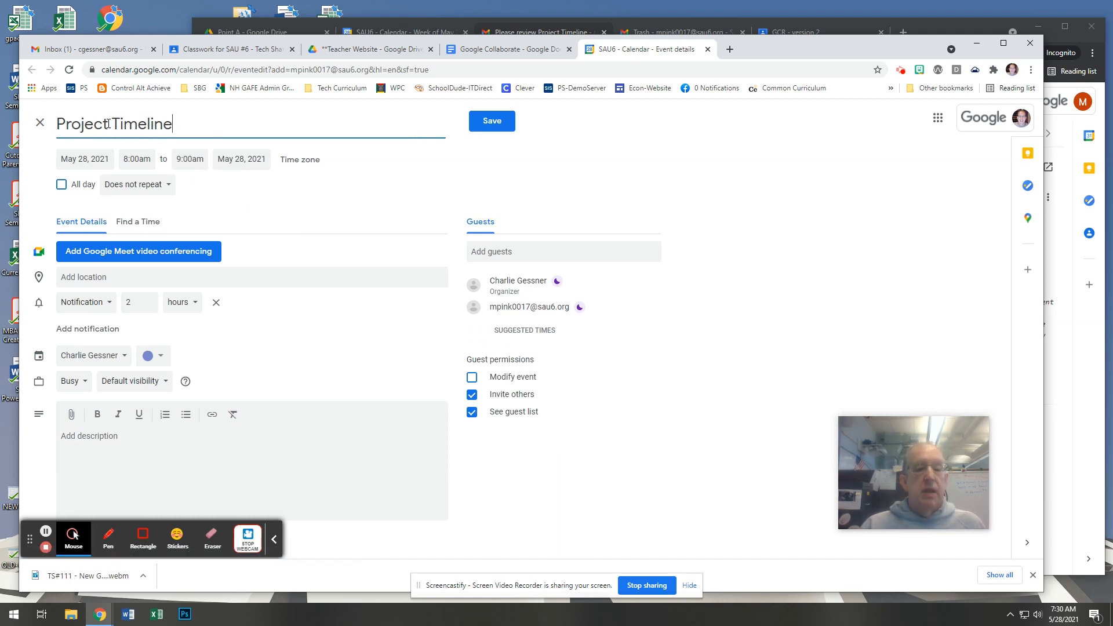
text( disu)
key(BackSpace)
text(cussion)
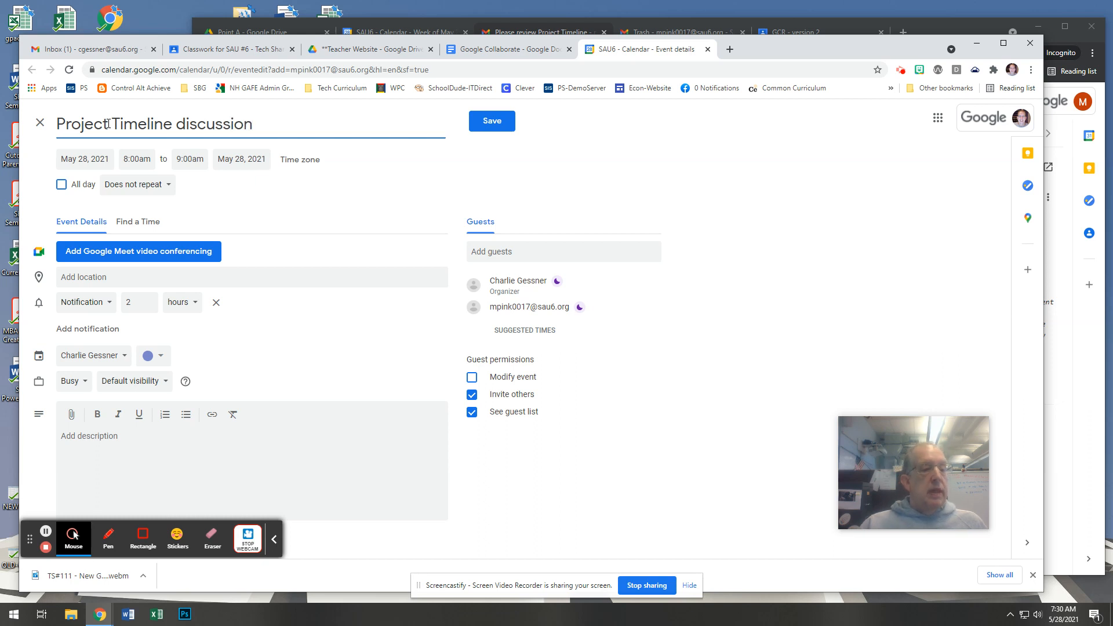
Save the "Project Timeline discussion" event and send the invitation e-mail to its guest
click(108, 124)
click(492, 123)
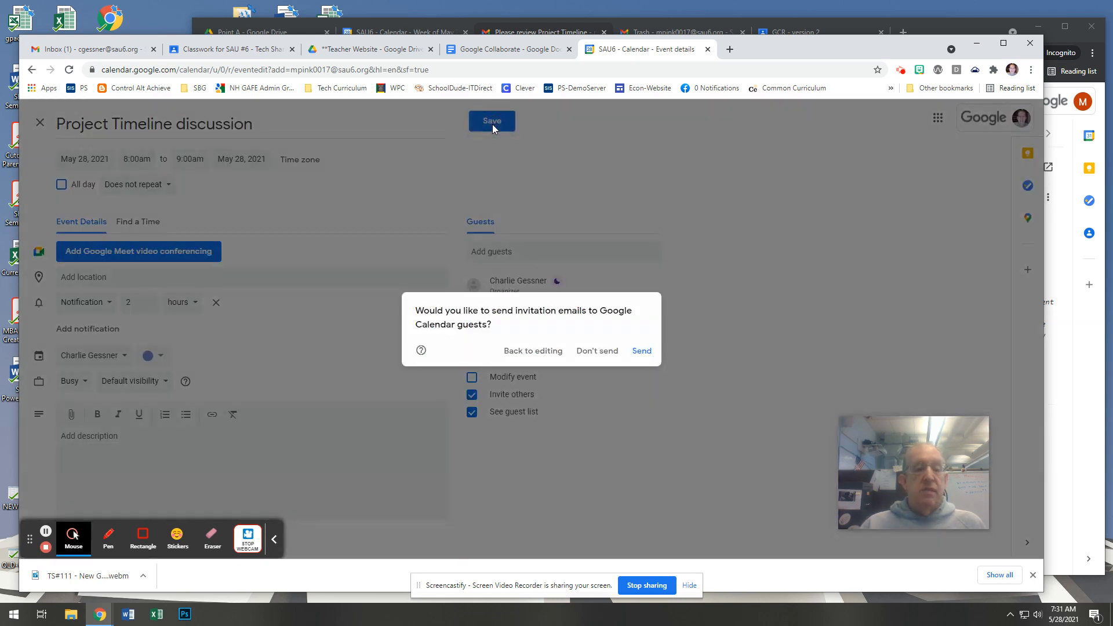
click(642, 351)
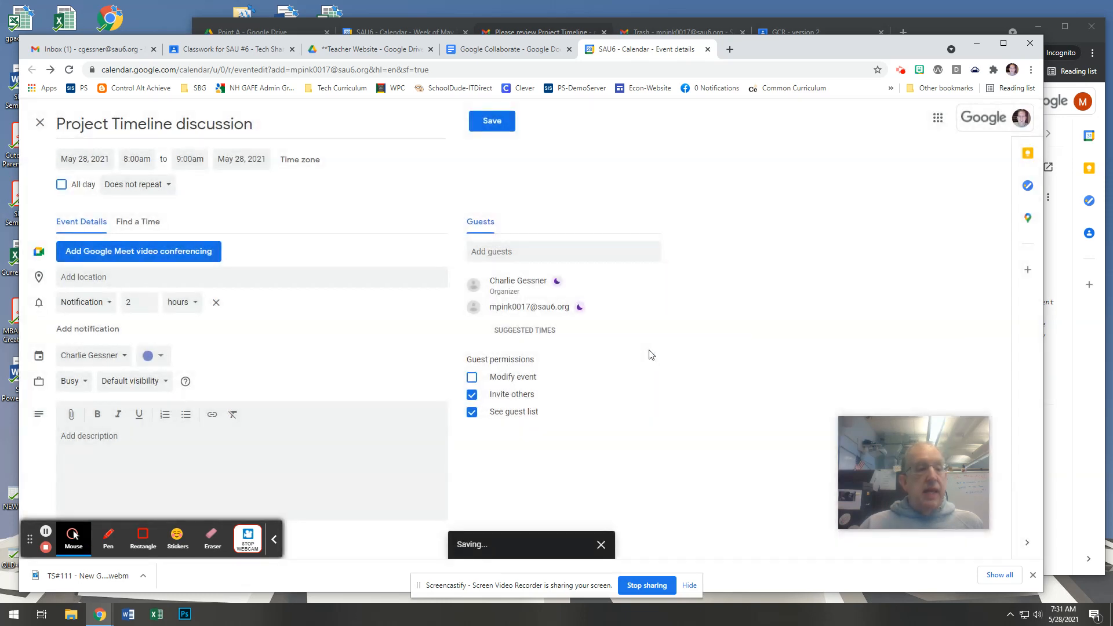
Switch to the recipient's incognito window and check their Google Calendar for the "Project Timeline discussion" event
click(1100, 404)
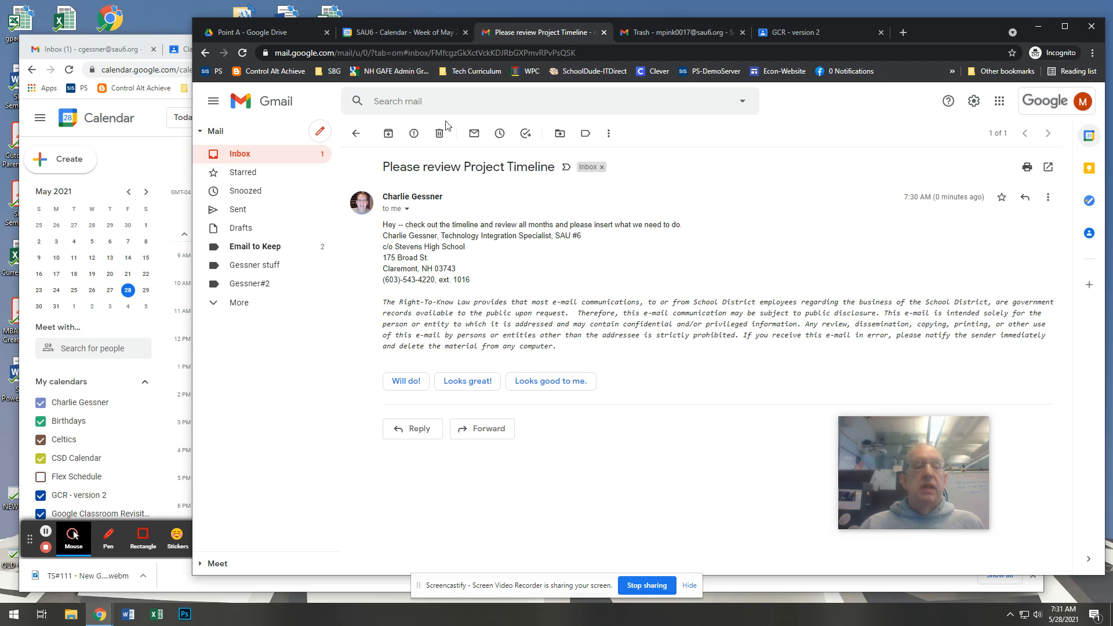
click(385, 35)
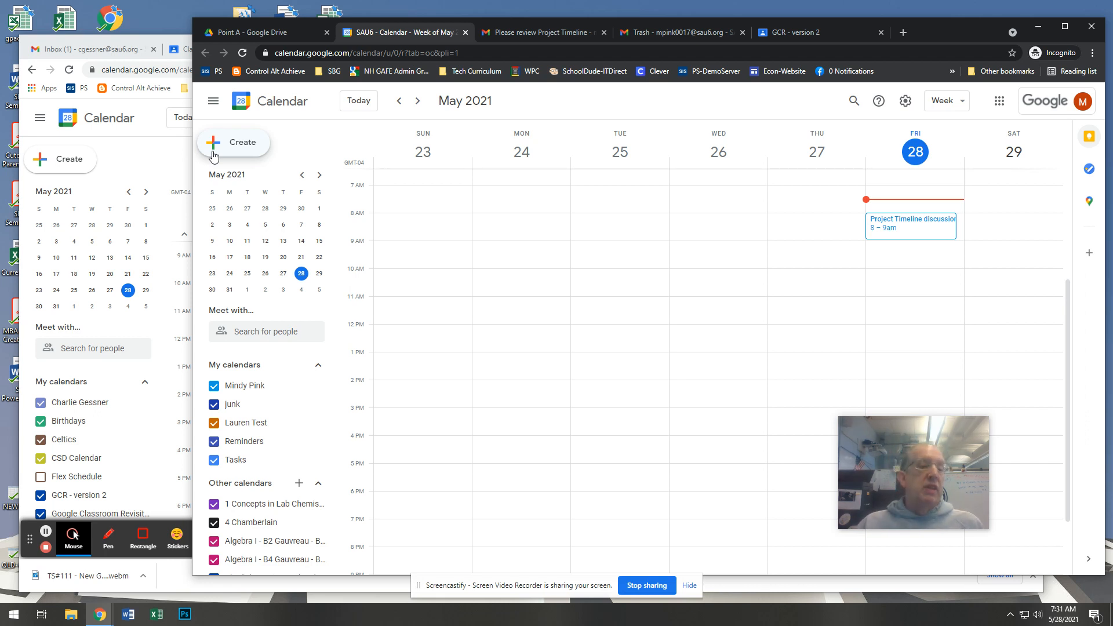
Return to the Google Collaborate document and mention the "fake" Bluff test account after the existing participant on the Participants line
click(155, 162)
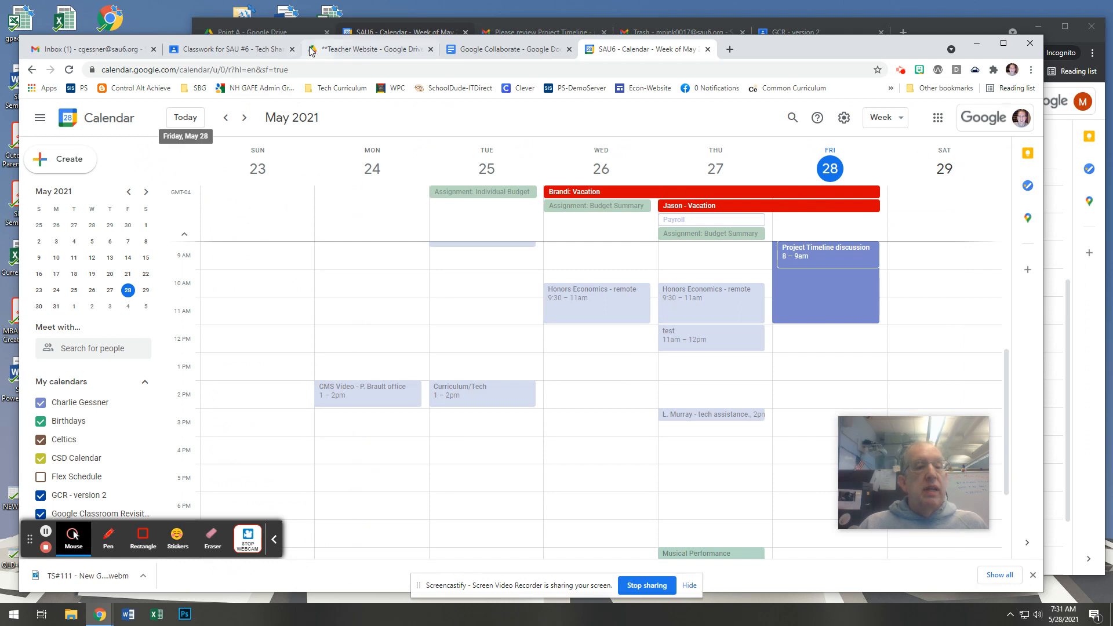
click(459, 51)
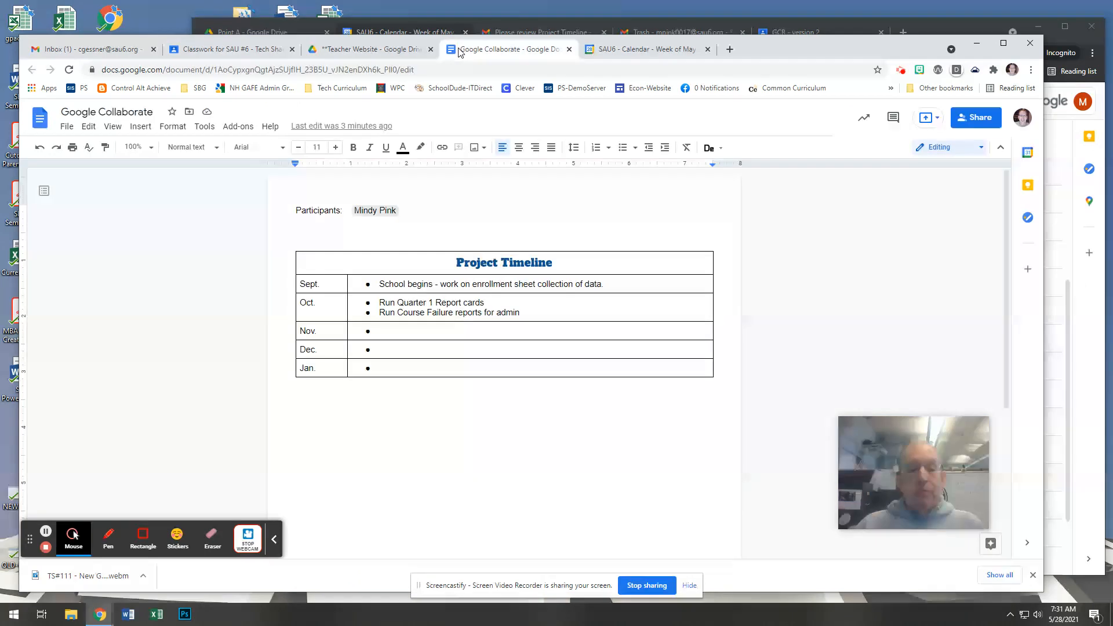
mouse_move(386, 213)
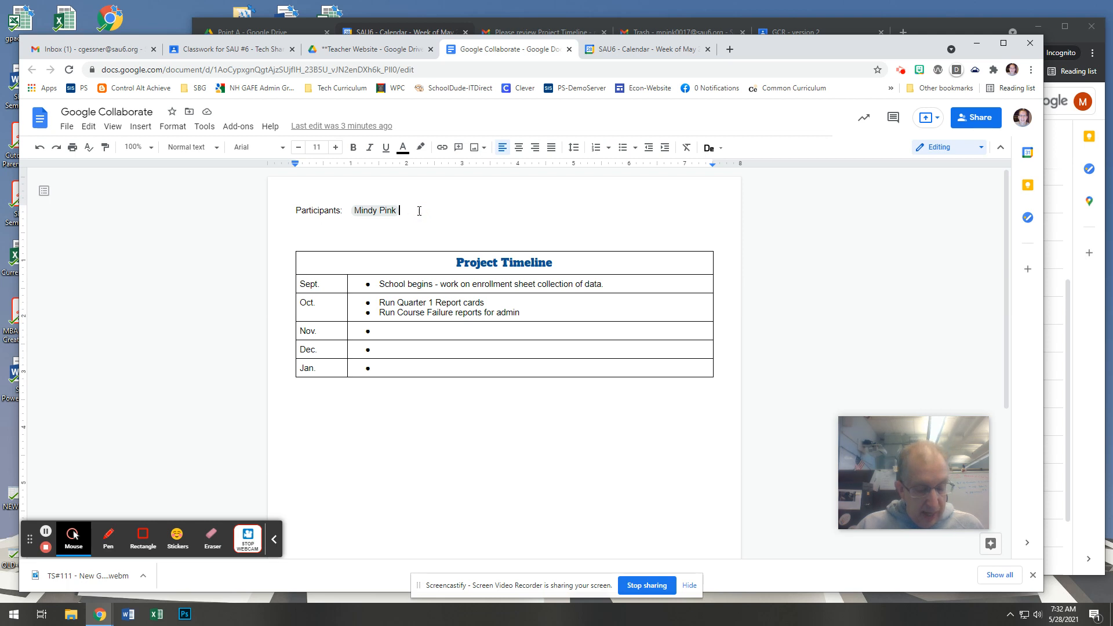
text(@fake)
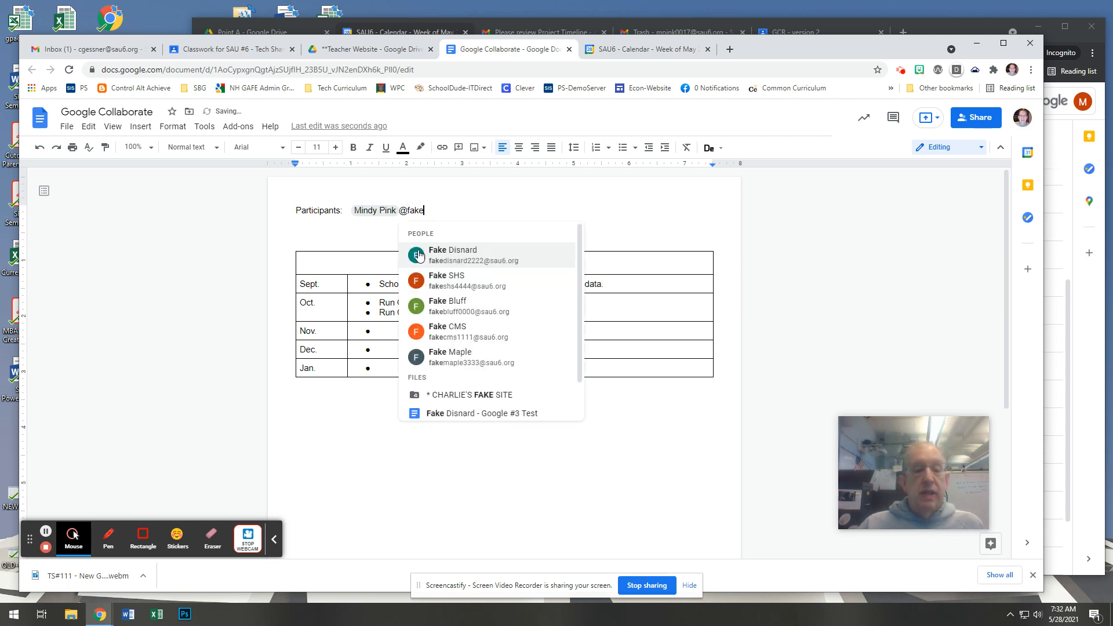
click(465, 308)
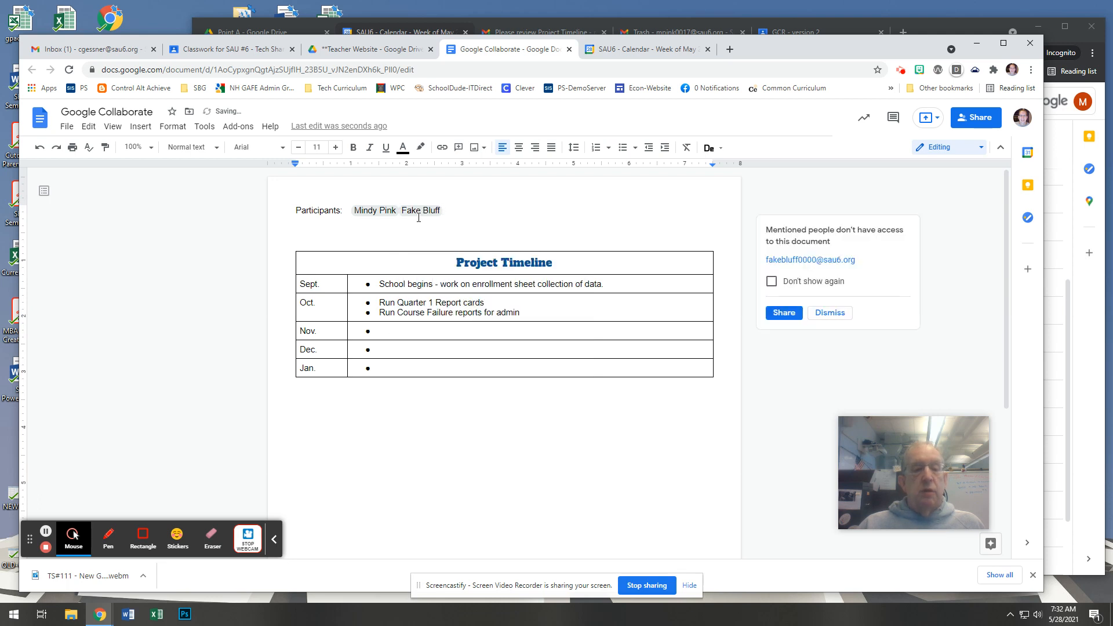